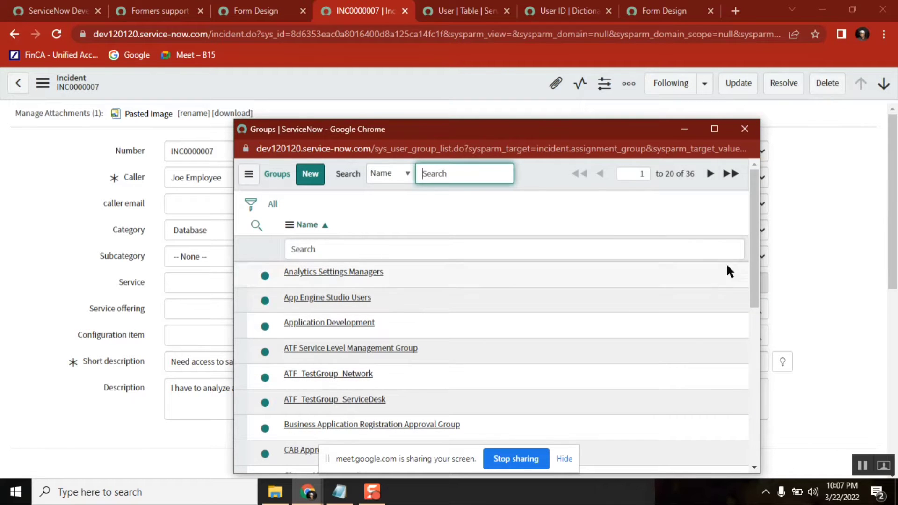
Step: Close the Groups lookup popup and return to incident INC0000007
drag(756, 237, 775, 181)
click(744, 129)
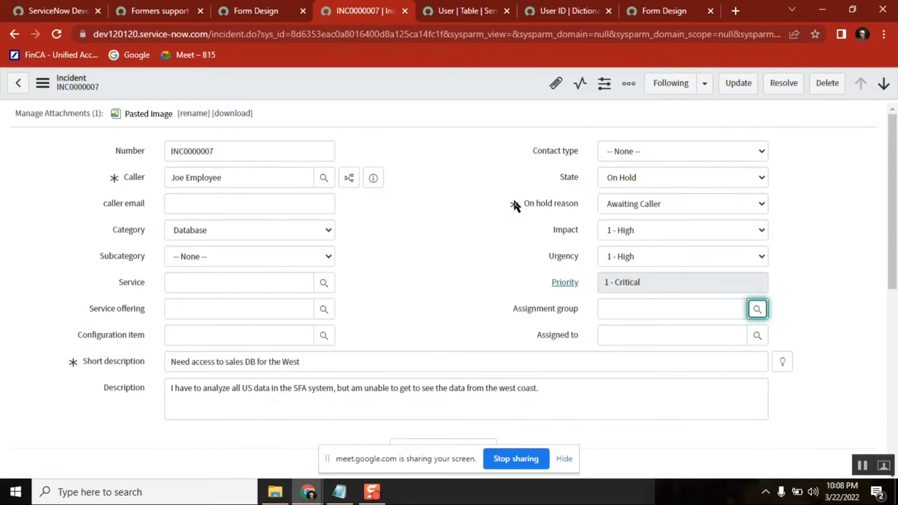
scroll(522, 243, down, 2)
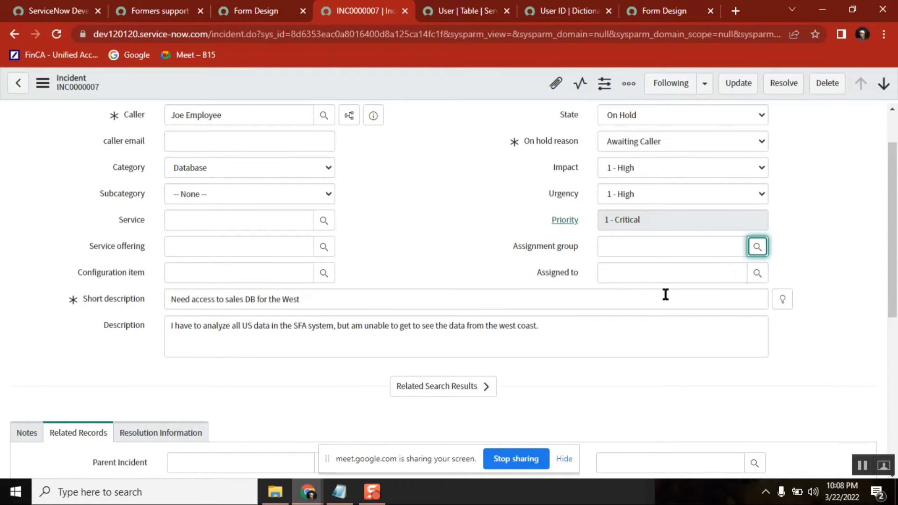
Step: Browse the Assignment group list, then view all 46 users in Assigned to without choosing anyone
click(757, 247)
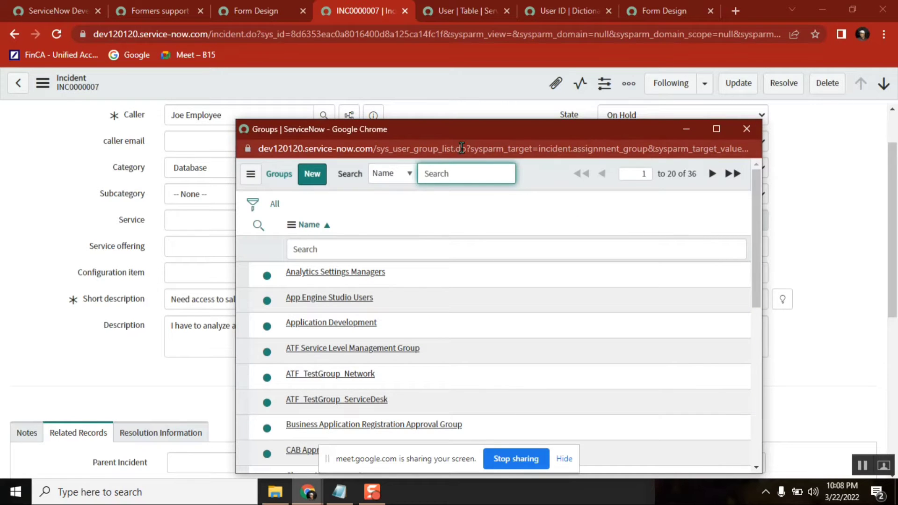
double_click(439, 150)
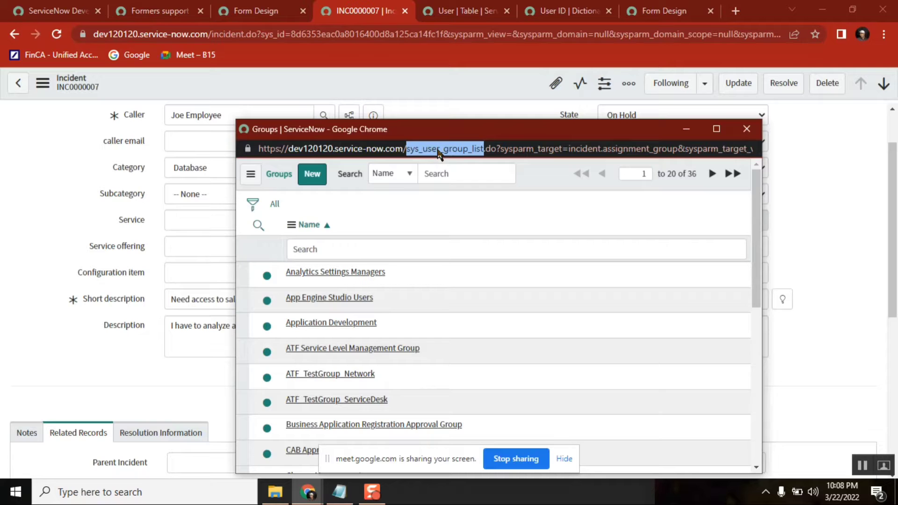
click(747, 129)
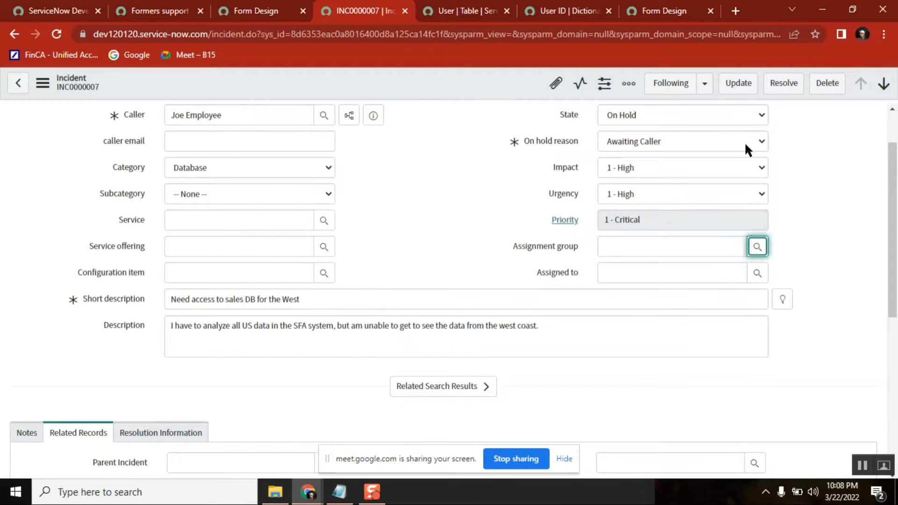
click(756, 275)
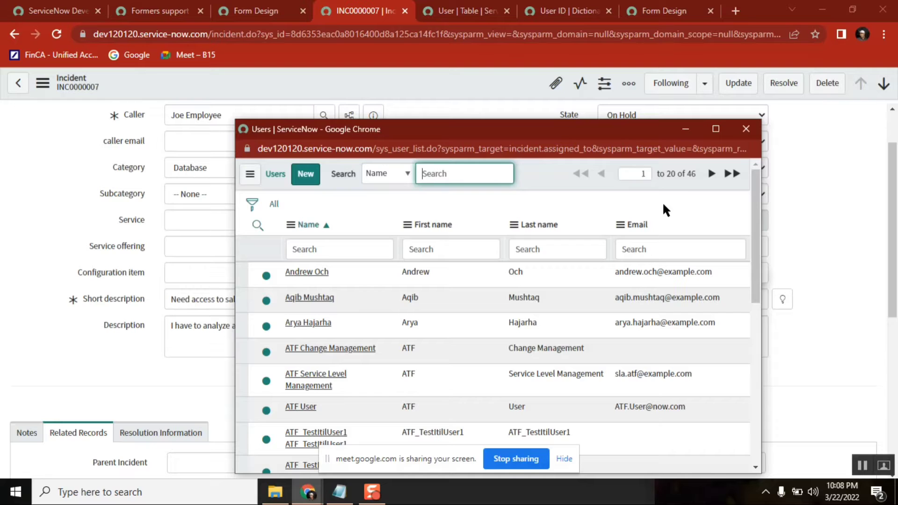
click(740, 130)
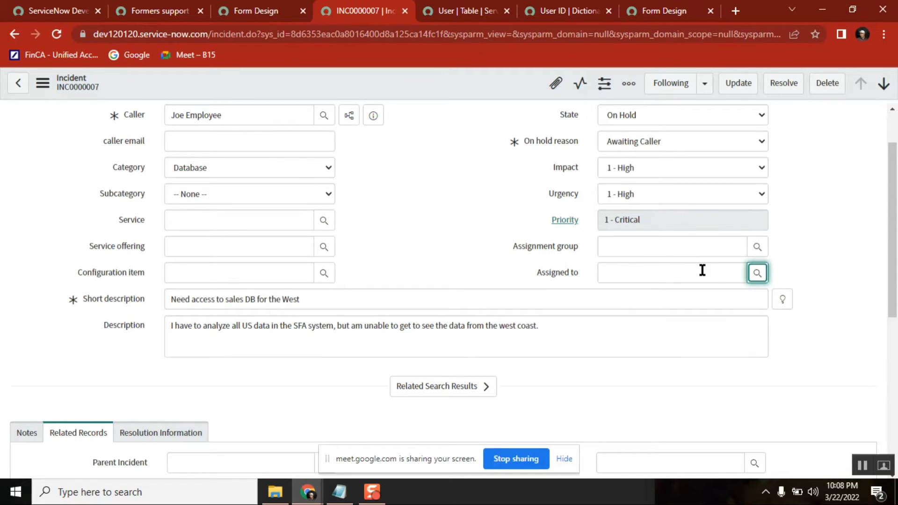
Step: Filter the groups lookup by name 'serv' and set Assignment group to Service Desk
click(756, 246)
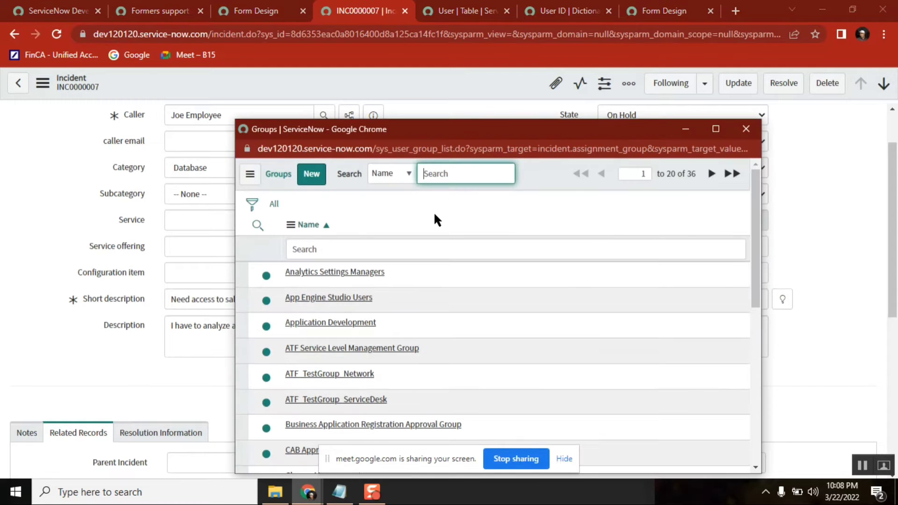
click(357, 254)
text(serv)
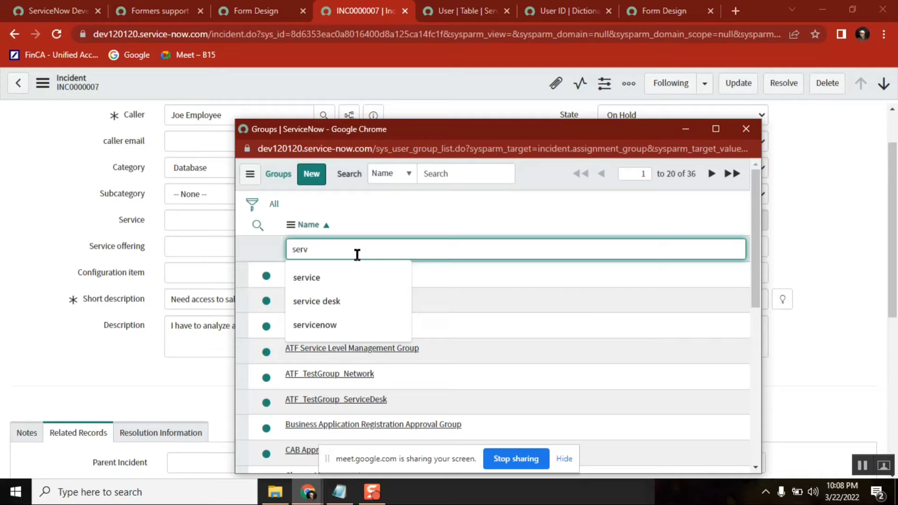
key(Return)
click(308, 276)
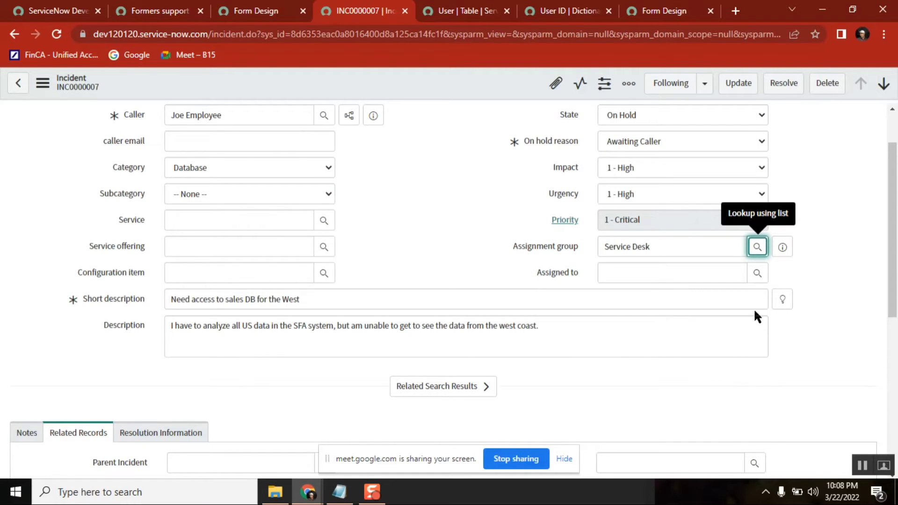
Step: Check that the Assigned to lookup now lists only 3 Service Desk users
click(757, 274)
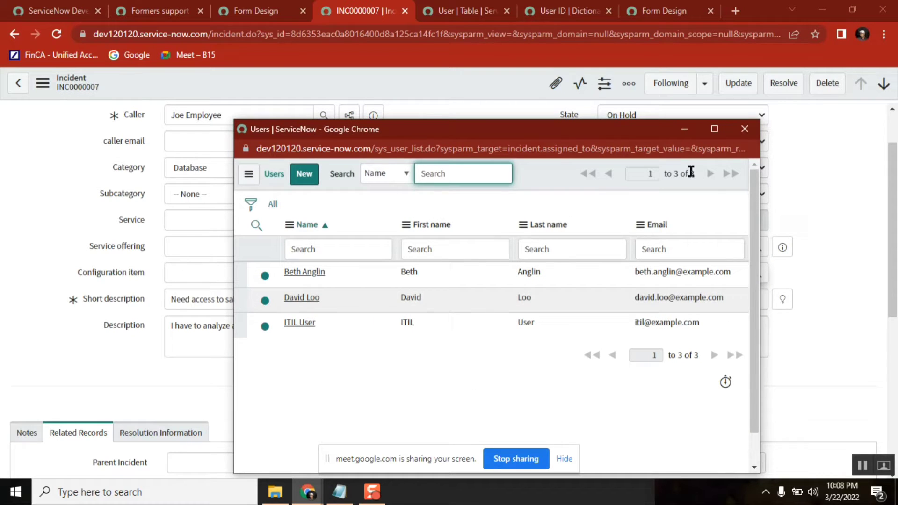
double_click(692, 173)
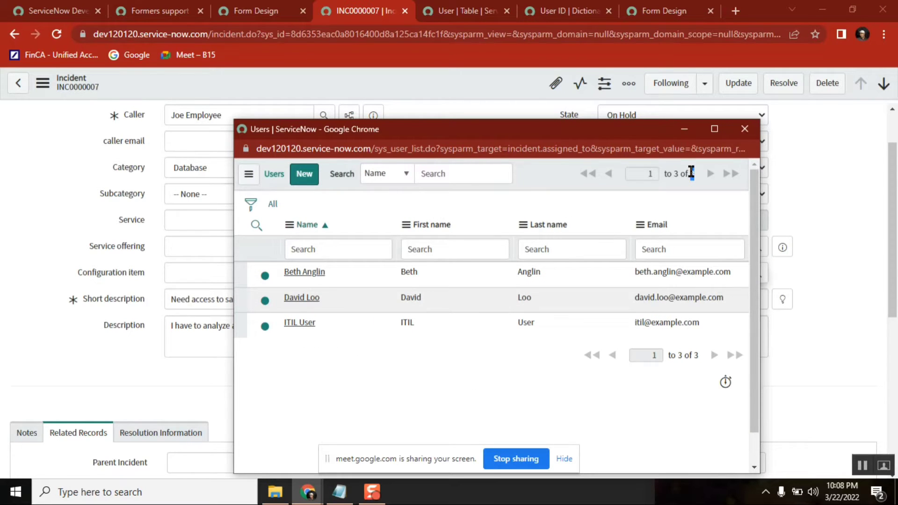
click(744, 129)
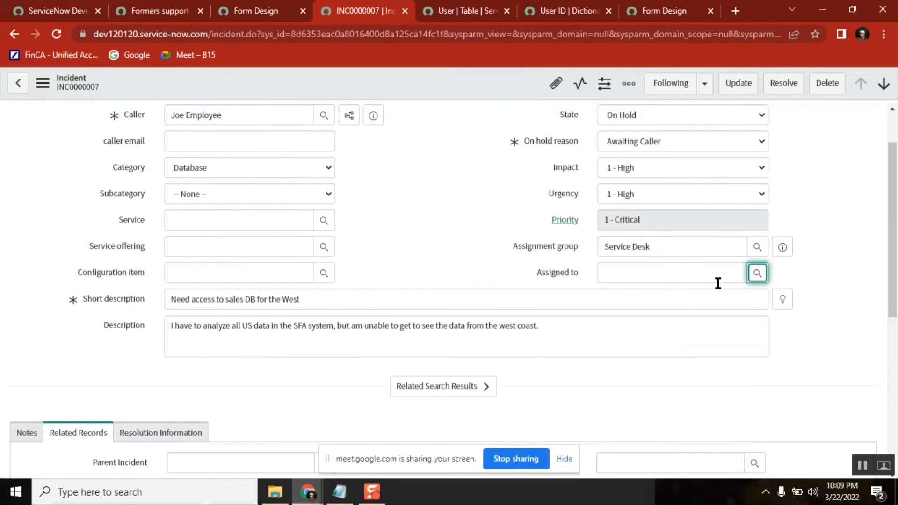
drag(657, 248, 602, 246)
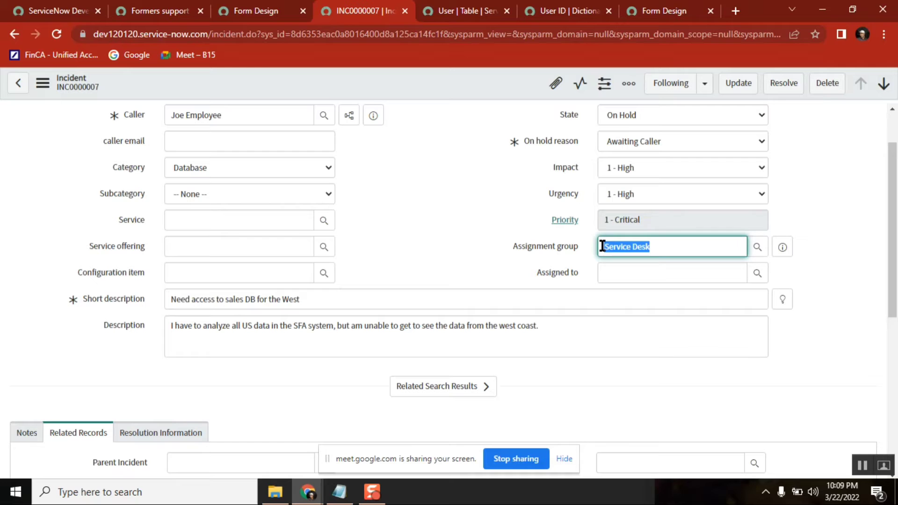
click(758, 274)
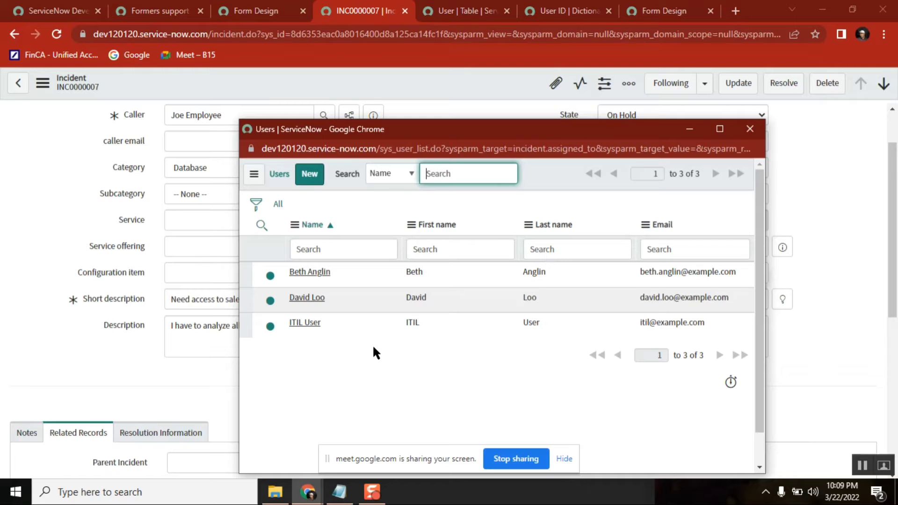
Step: Open the Assigned to field's dictionary entry, leaving the incident without saving
click(747, 133)
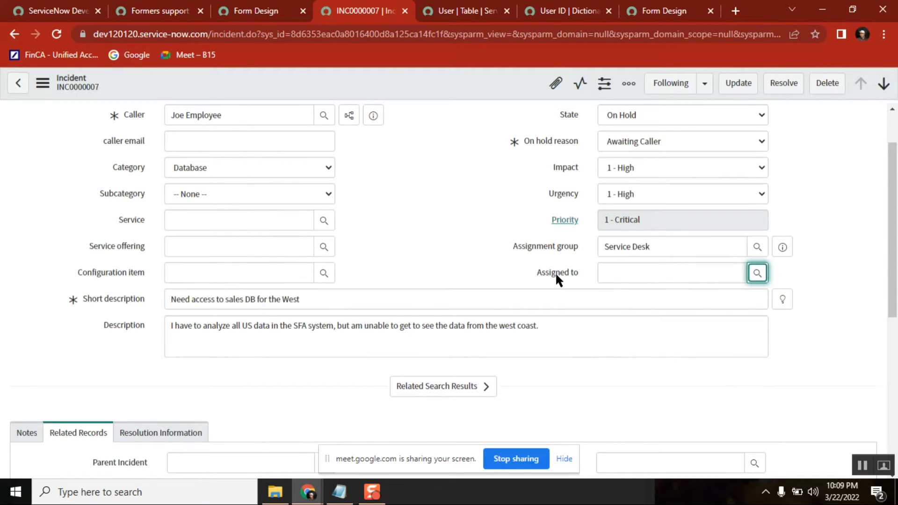
right_click(556, 276)
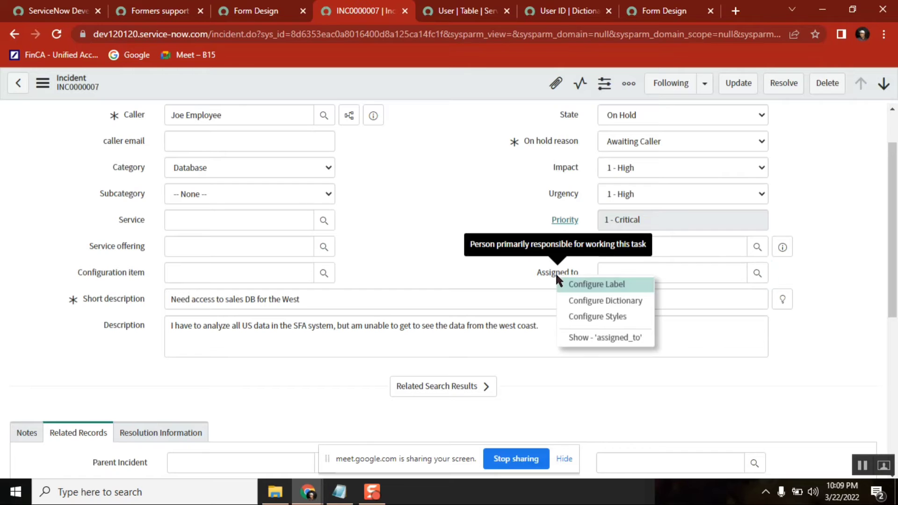
click(603, 302)
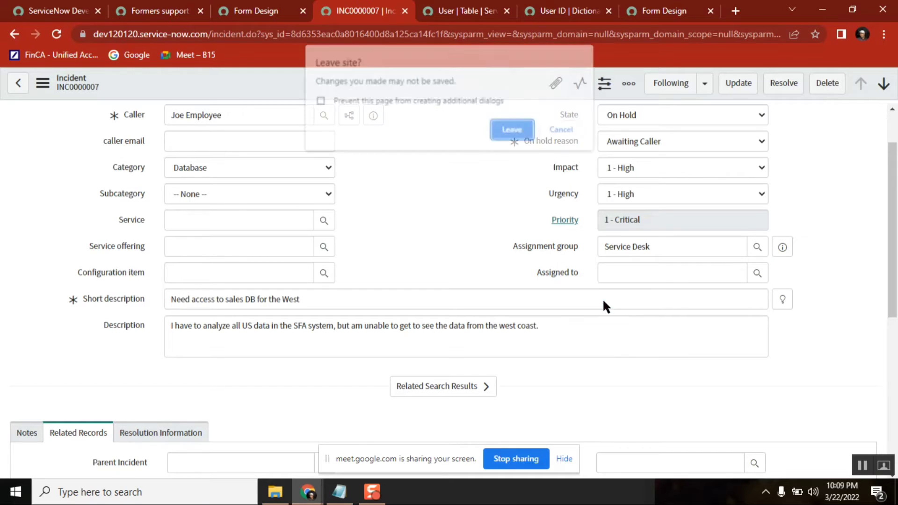
click(507, 127)
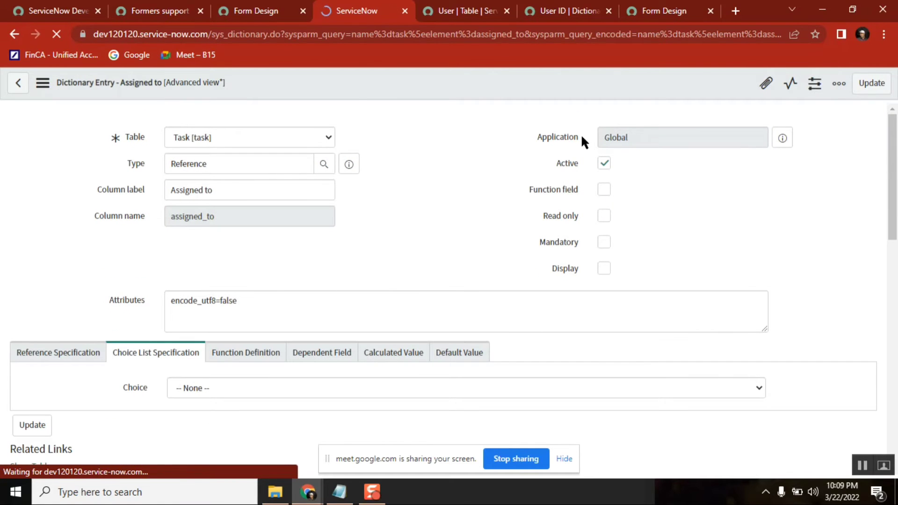
Step: Show the Dependent Field tab and highlight its assignment_group value
click(194, 234)
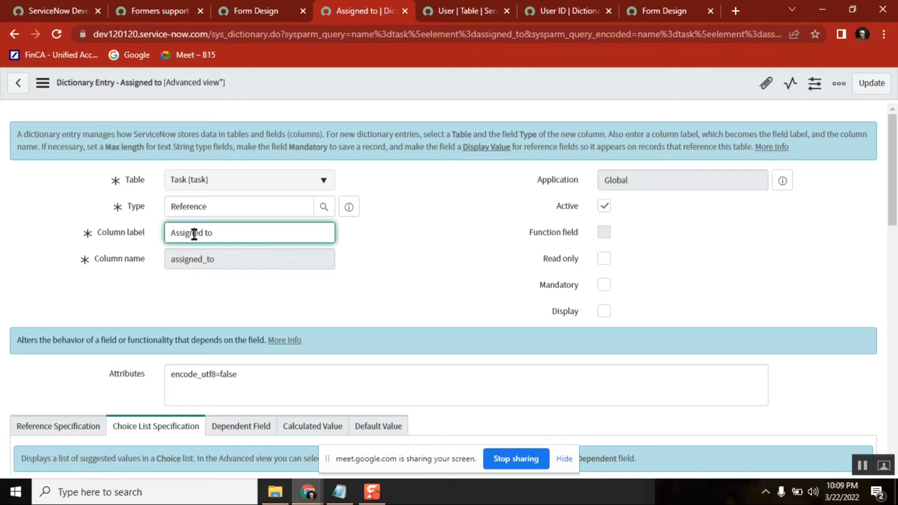
scroll(523, 220, down, 5)
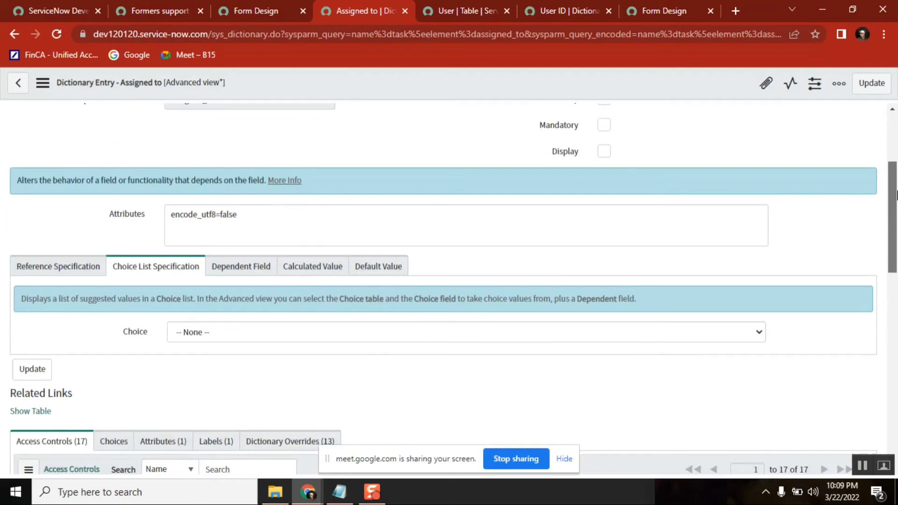
click(66, 205)
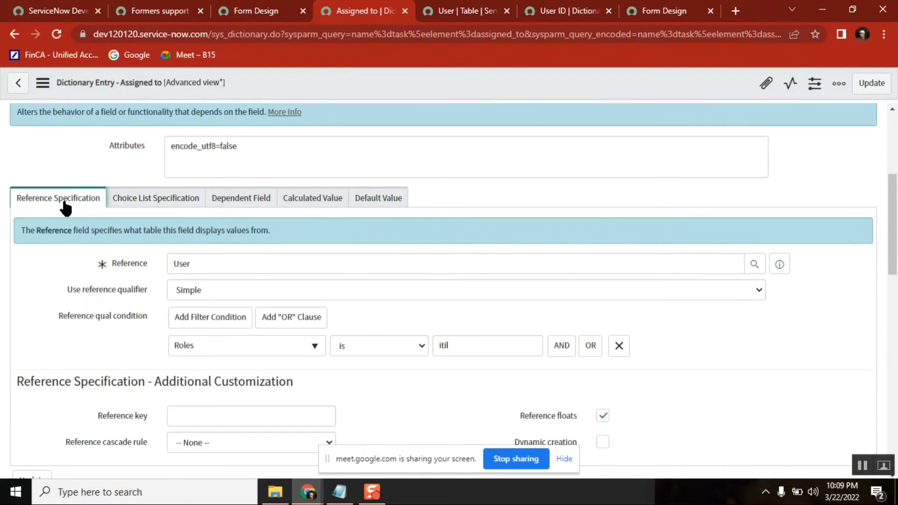
click(139, 202)
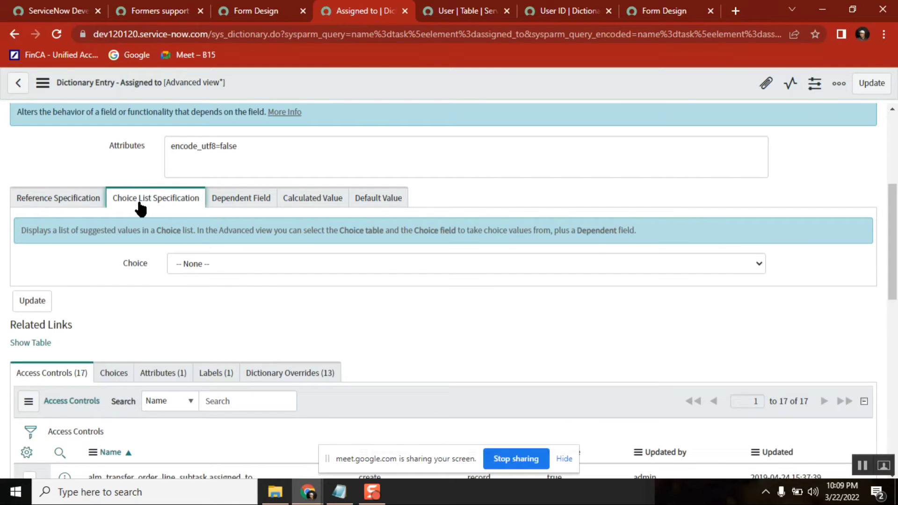
click(240, 198)
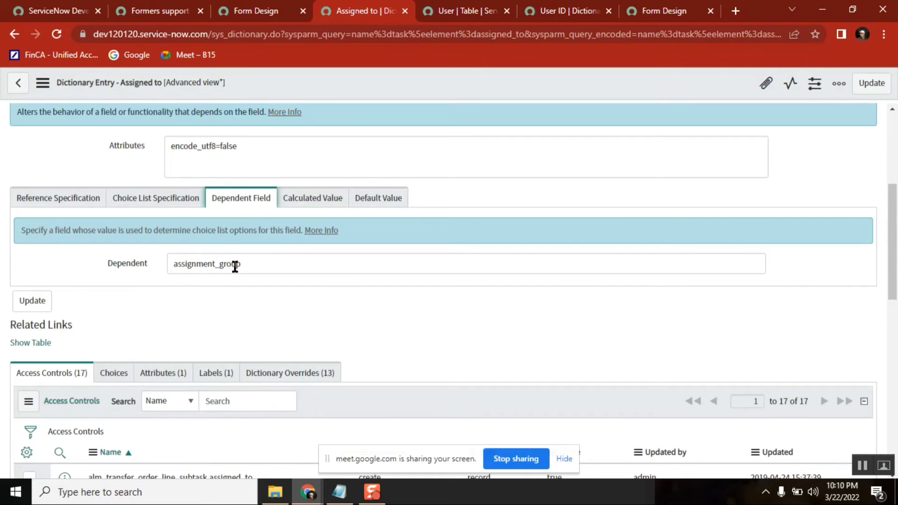
drag(235, 265, 176, 263)
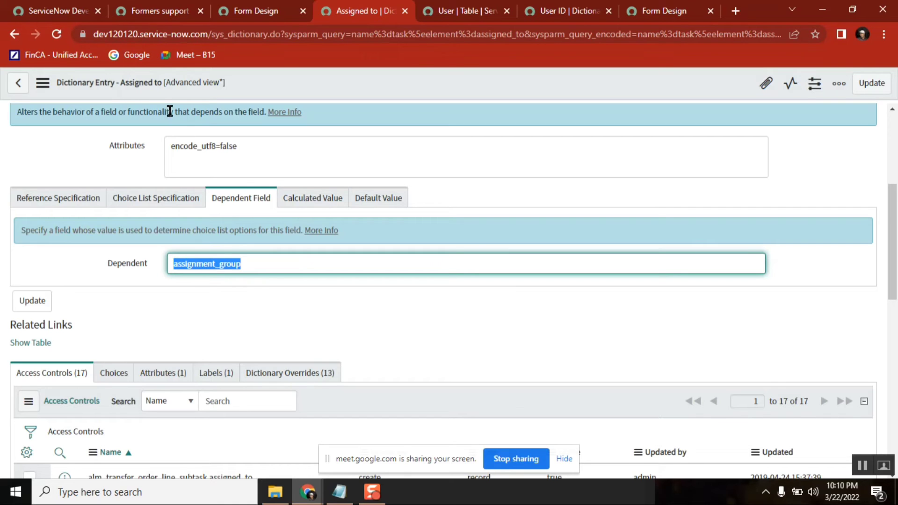
double_click(145, 82)
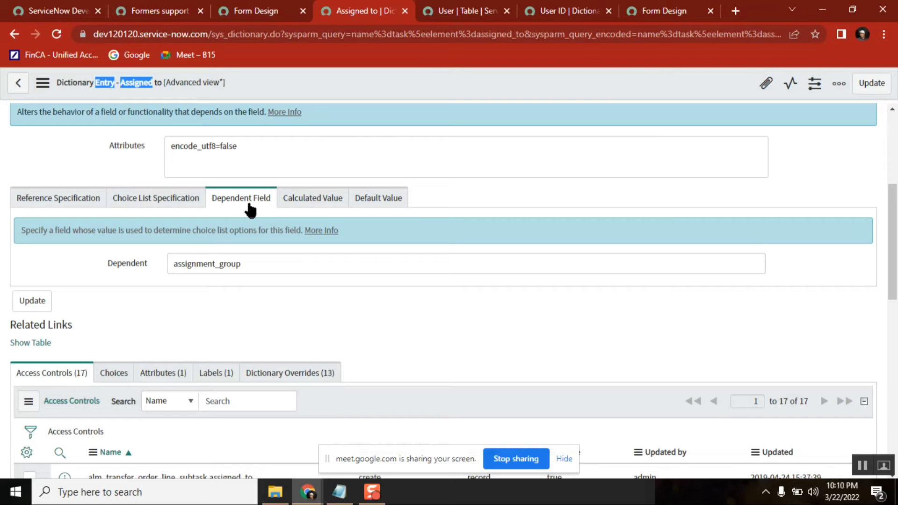
double_click(210, 262)
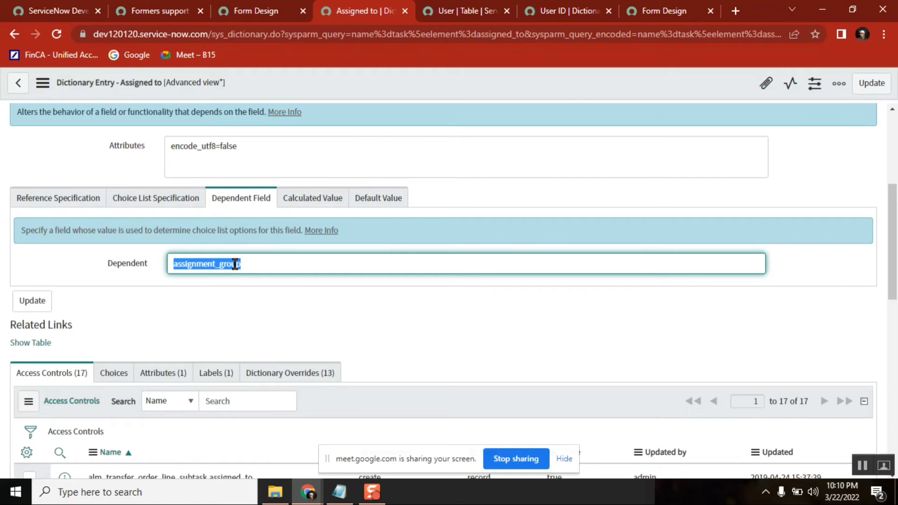
Step: Open a new Incident form with incident.FORM in the Filter navigator
click(157, 13)
click(81, 121)
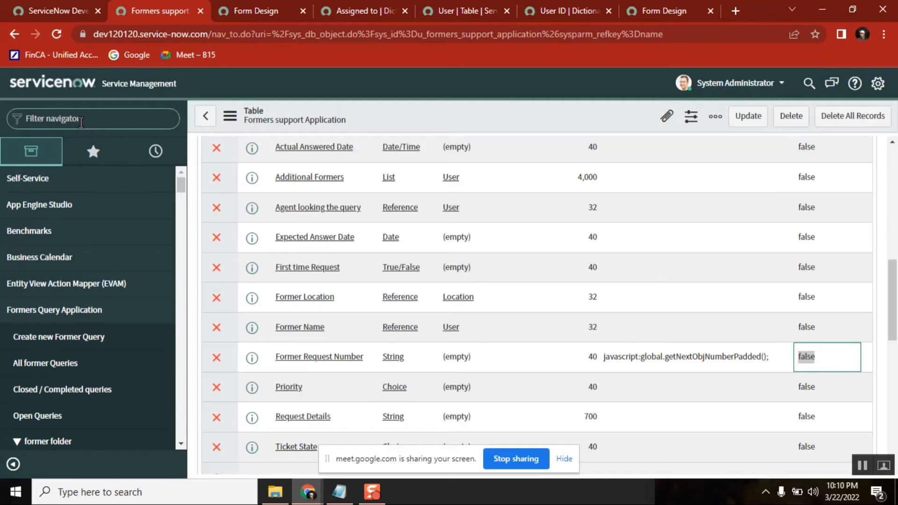
text(incident)
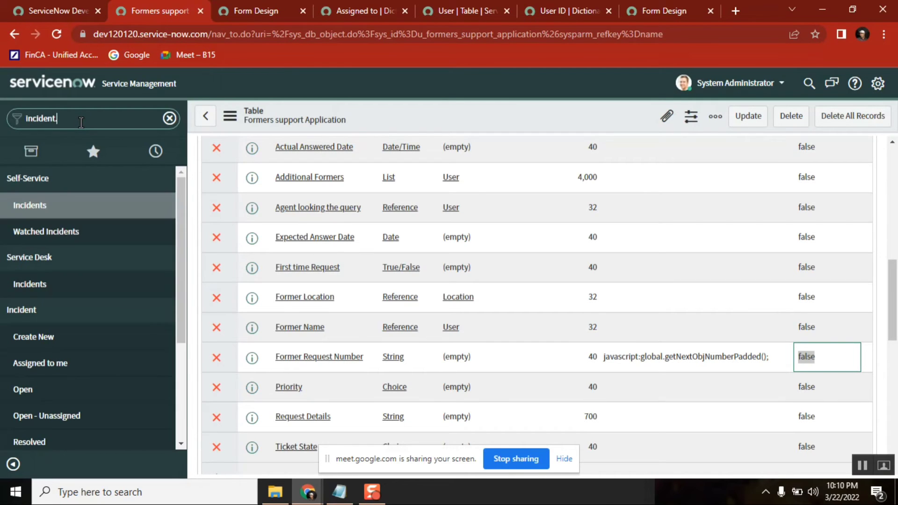
text(.FORM)
key(Return)
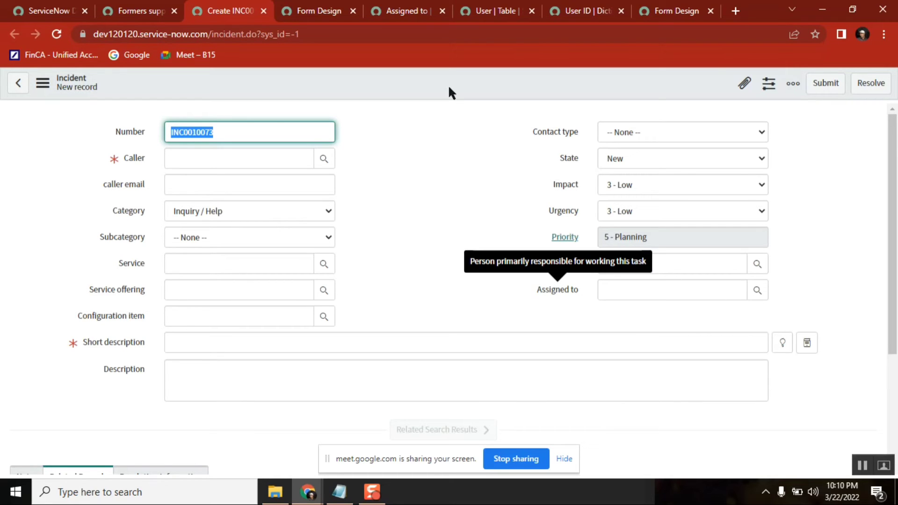
Step: On the new incident with no assignment group, view all 46 users in the Assigned to lookup
click(402, 10)
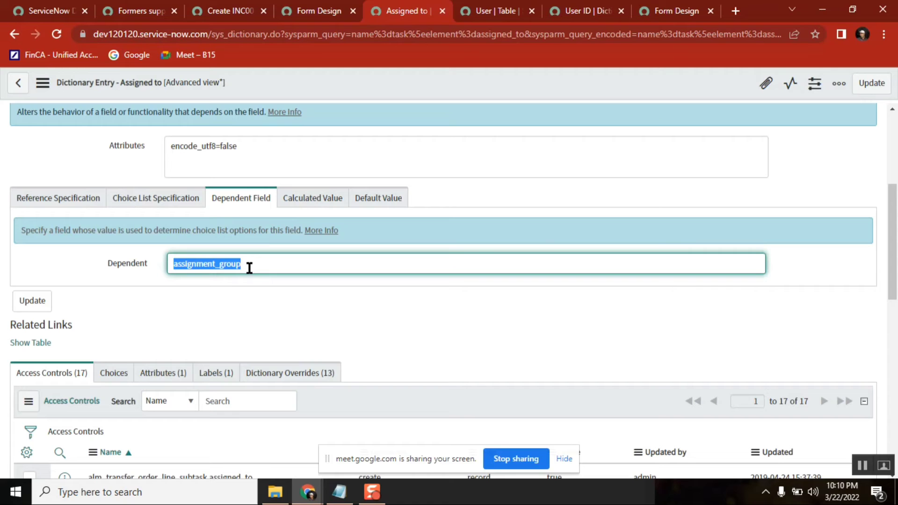
click(222, 10)
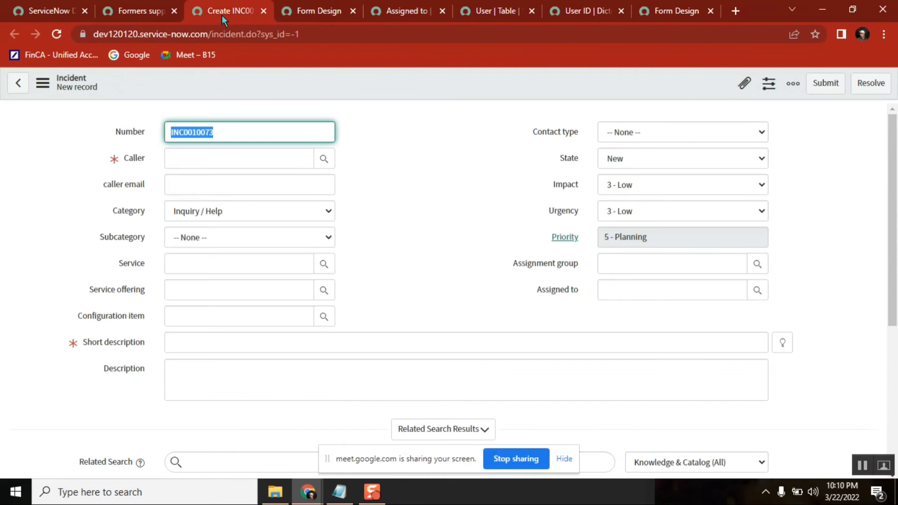
right_click(556, 265)
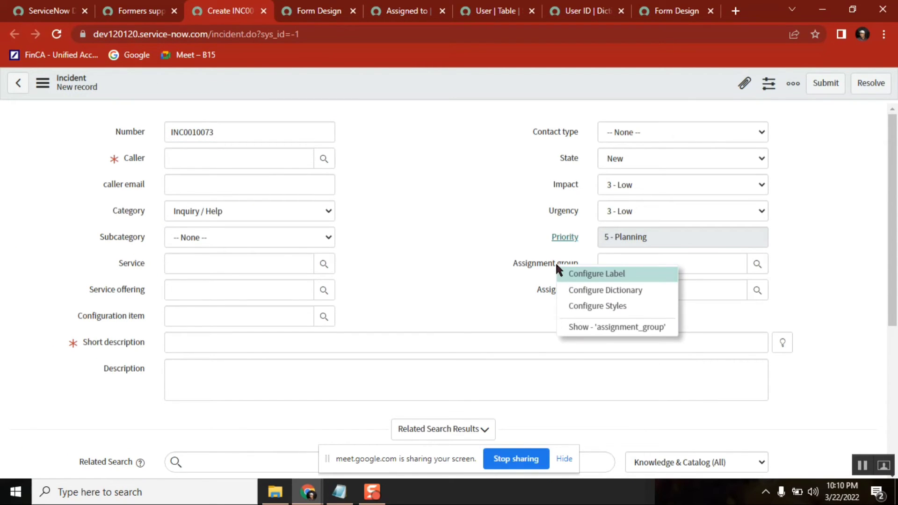
click(450, 182)
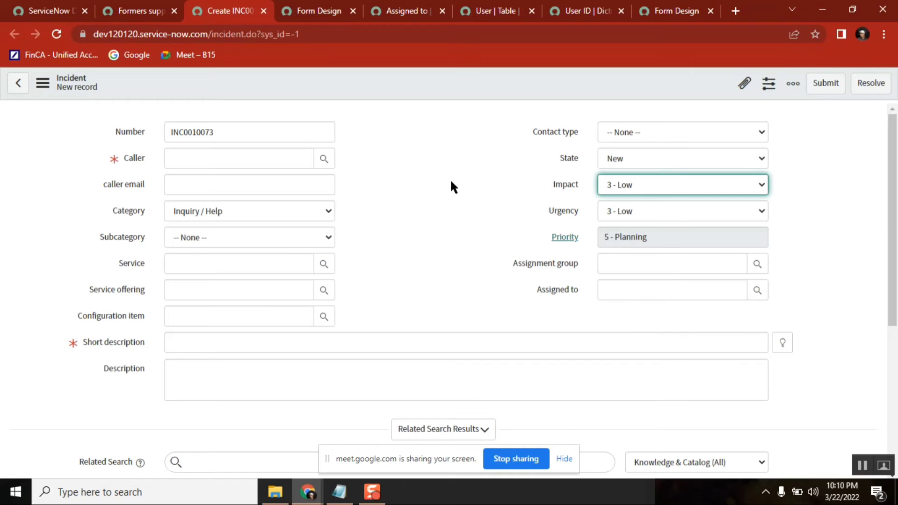
click(755, 290)
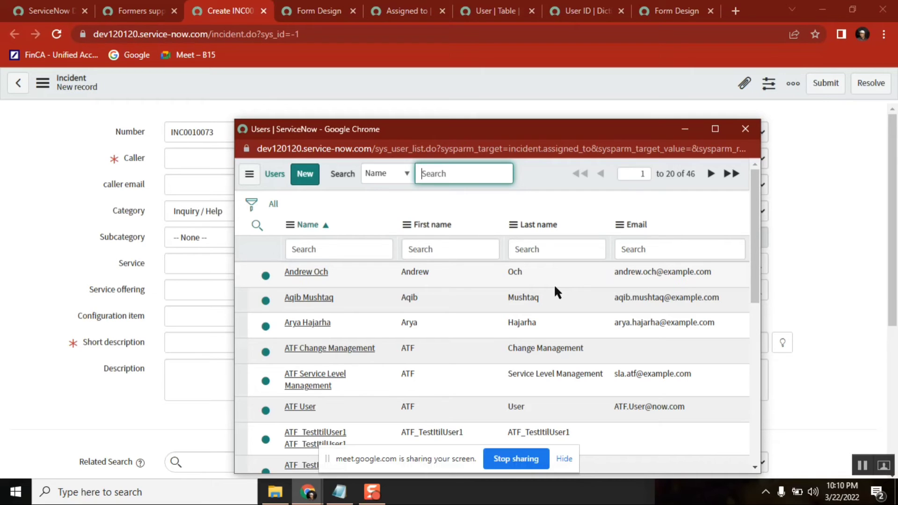
Step: Enter 'ser' in Assignment group and pick Service Desk from the suggestions
click(745, 129)
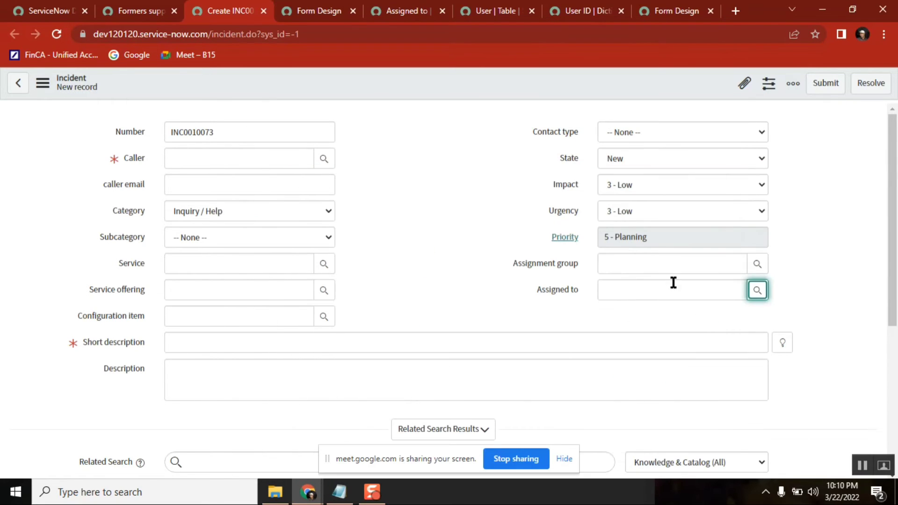
click(658, 265)
text(ser)
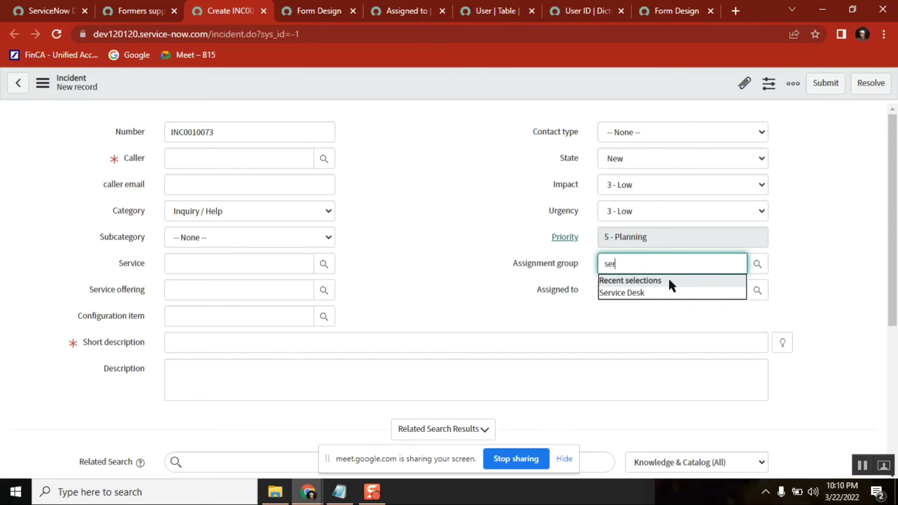
click(644, 294)
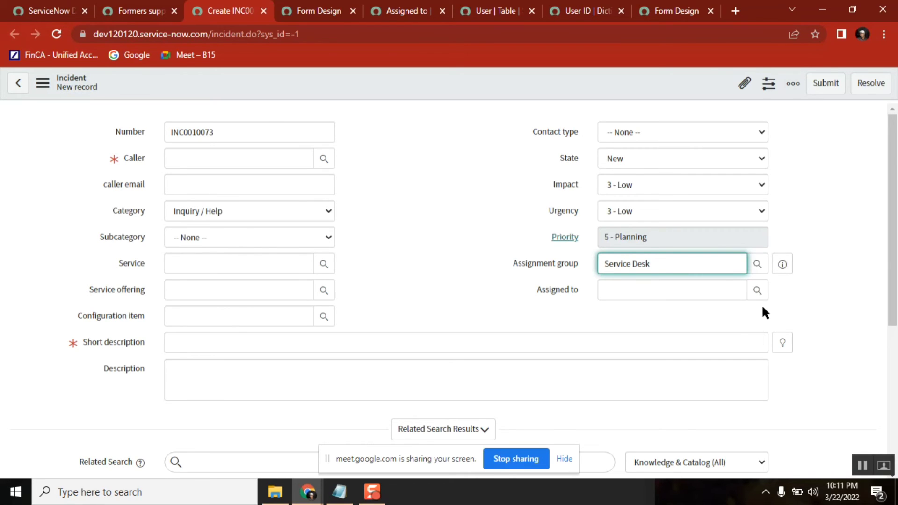
Step: Confirm the Assigned to lookup now shows only three users
click(757, 291)
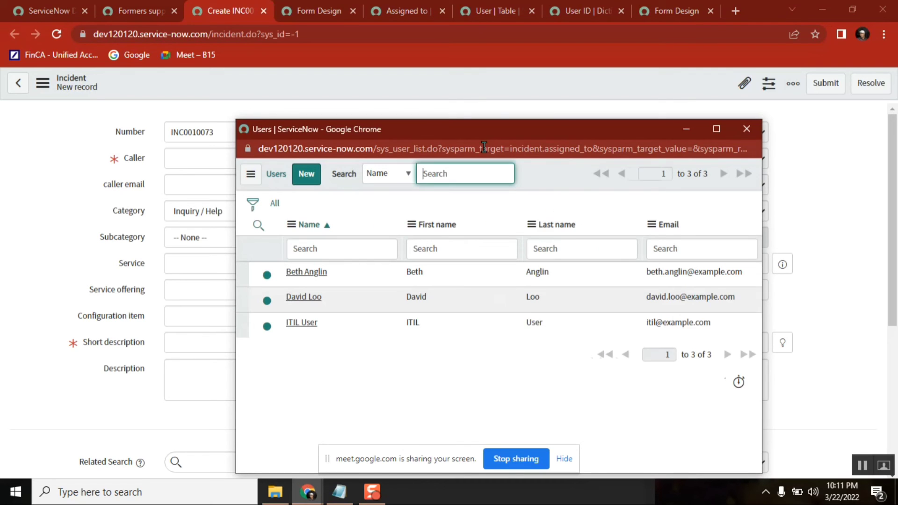
drag(450, 133, 331, 104)
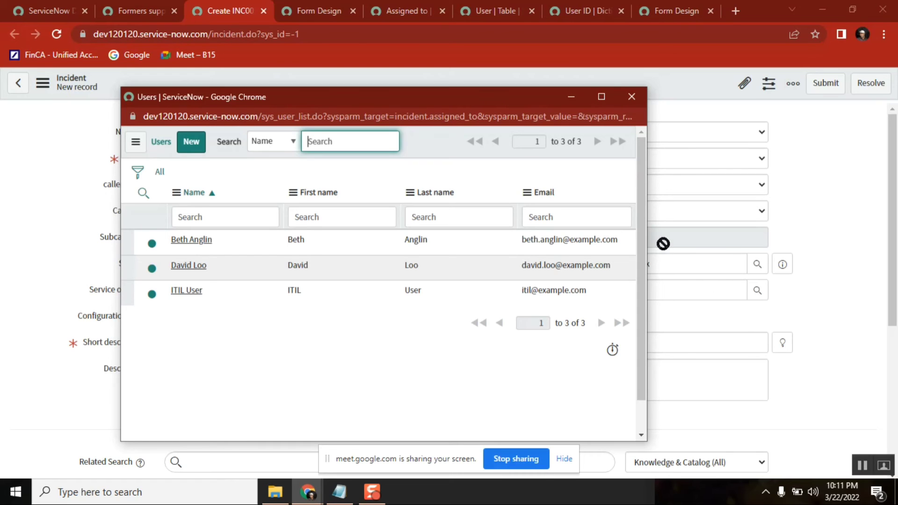
click(631, 97)
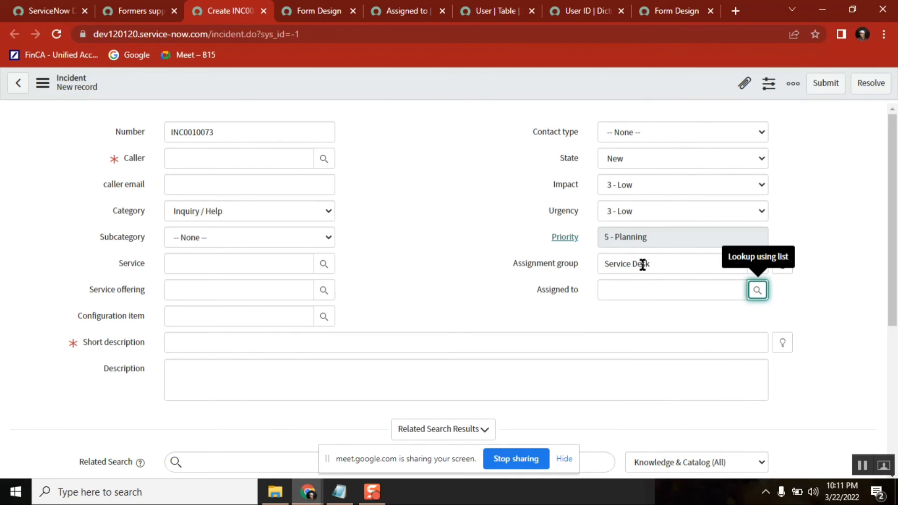
Step: Go back to the Assigned to dictionary entry and scroll to its assignment_group dependent field
click(321, 15)
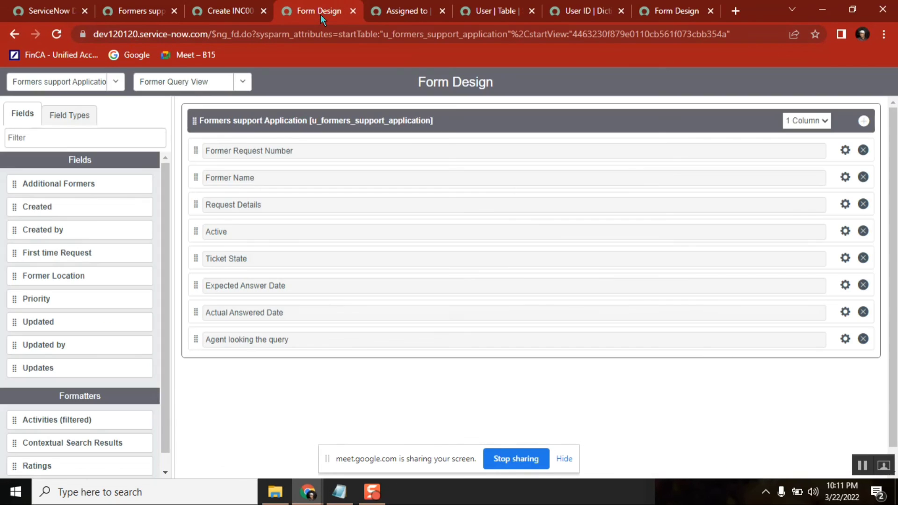
click(405, 12)
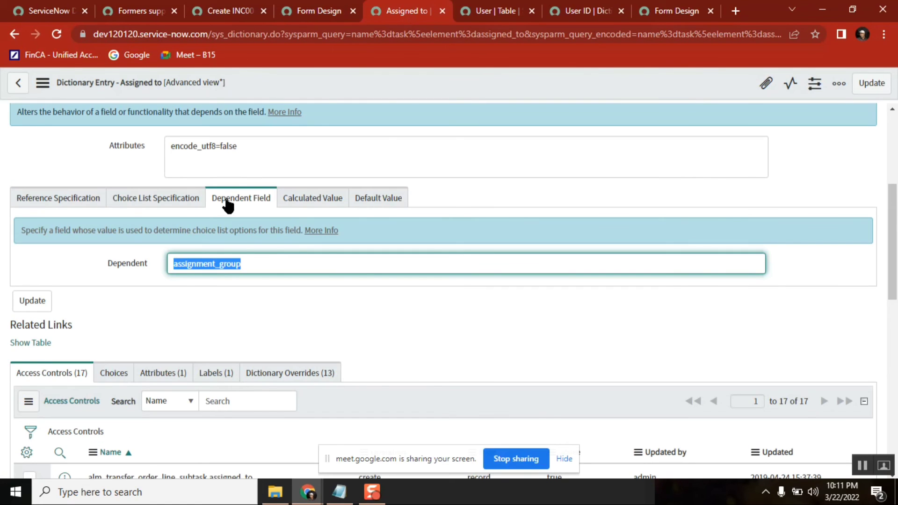
click(894, 136)
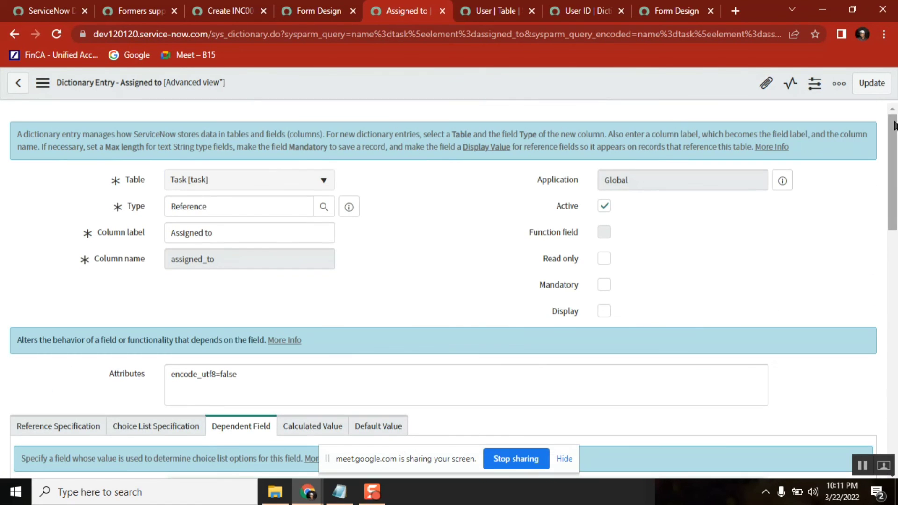
scroll(370, 277, down, 5)
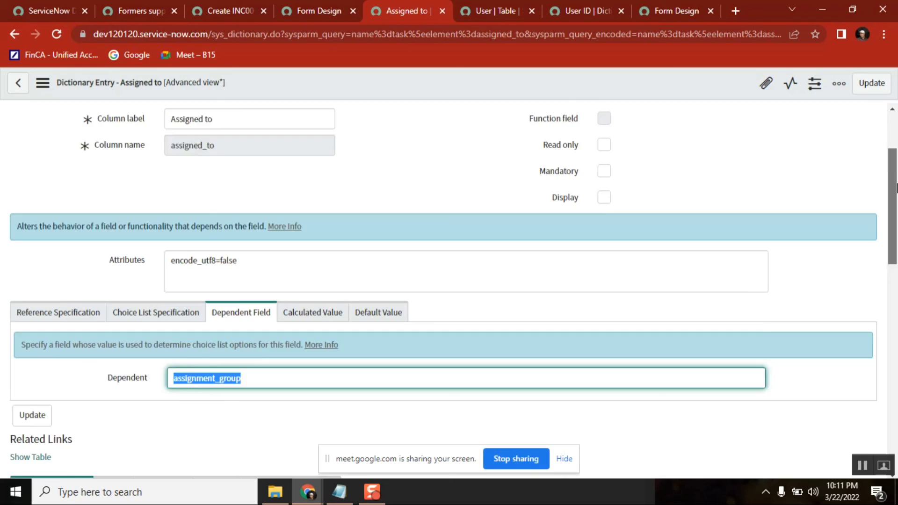